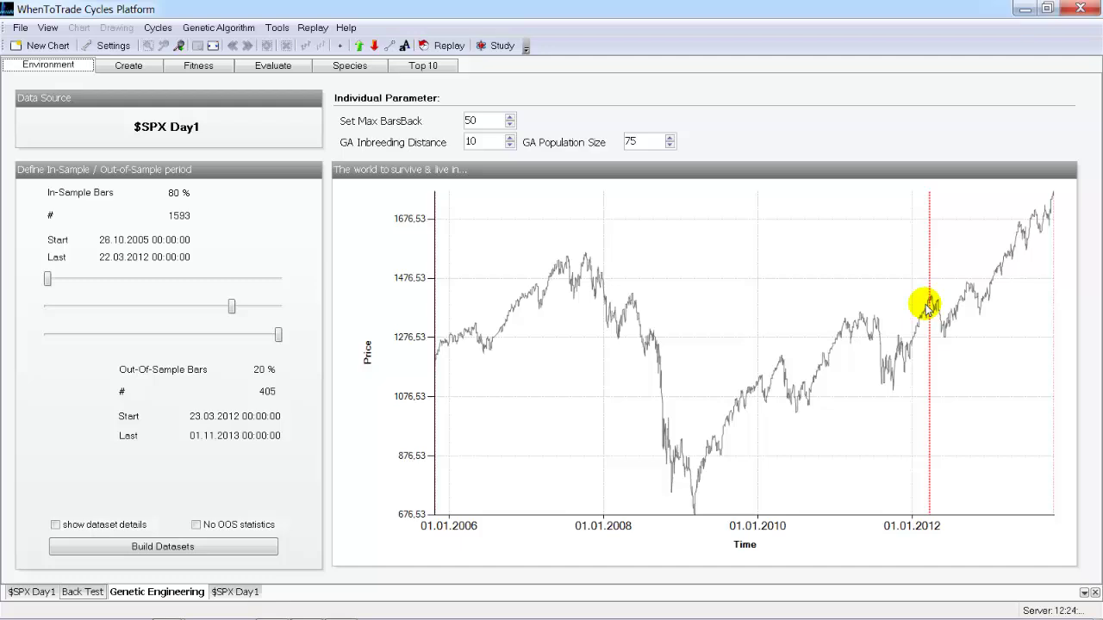
- Leave the $SPX Day1 80/20 in-sample/out-of-sample split and go to the Create page
{"action": "left_click", "coordinate": [112, 69]}
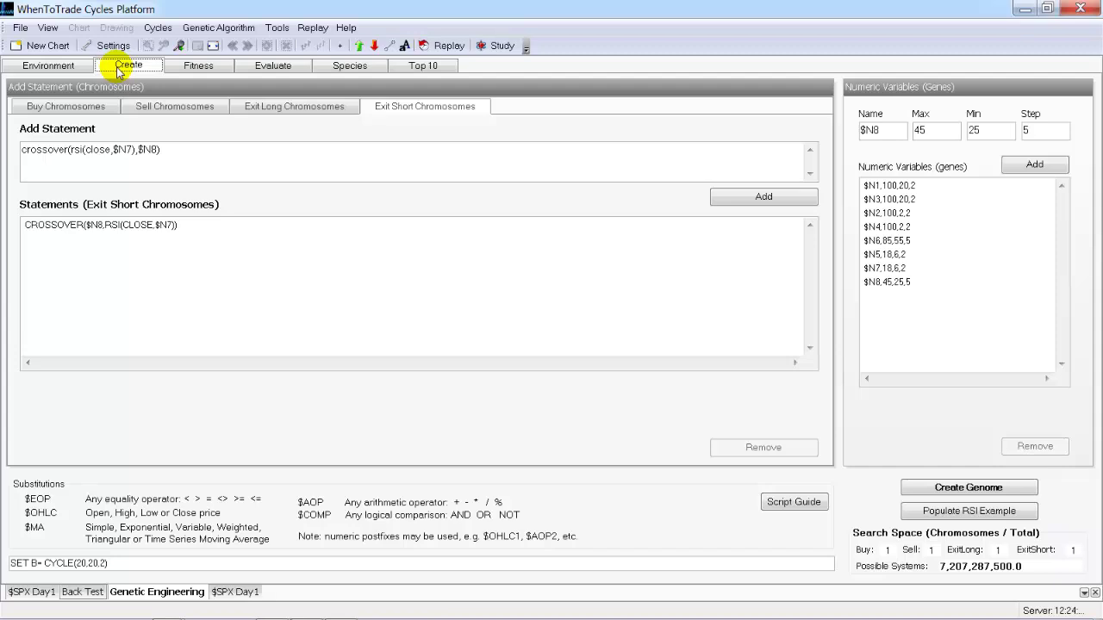
- Review the buy and sell chromosome statements
{"action": "left_click", "coordinate": [83, 106]}
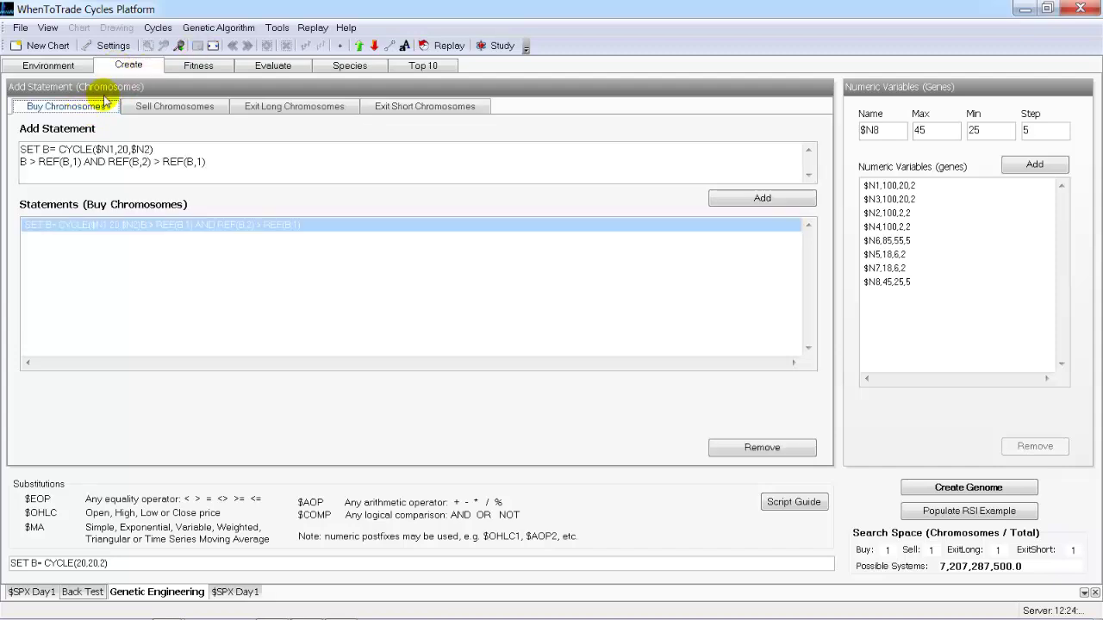
{"action": "left_click", "coordinate": [69, 149]}
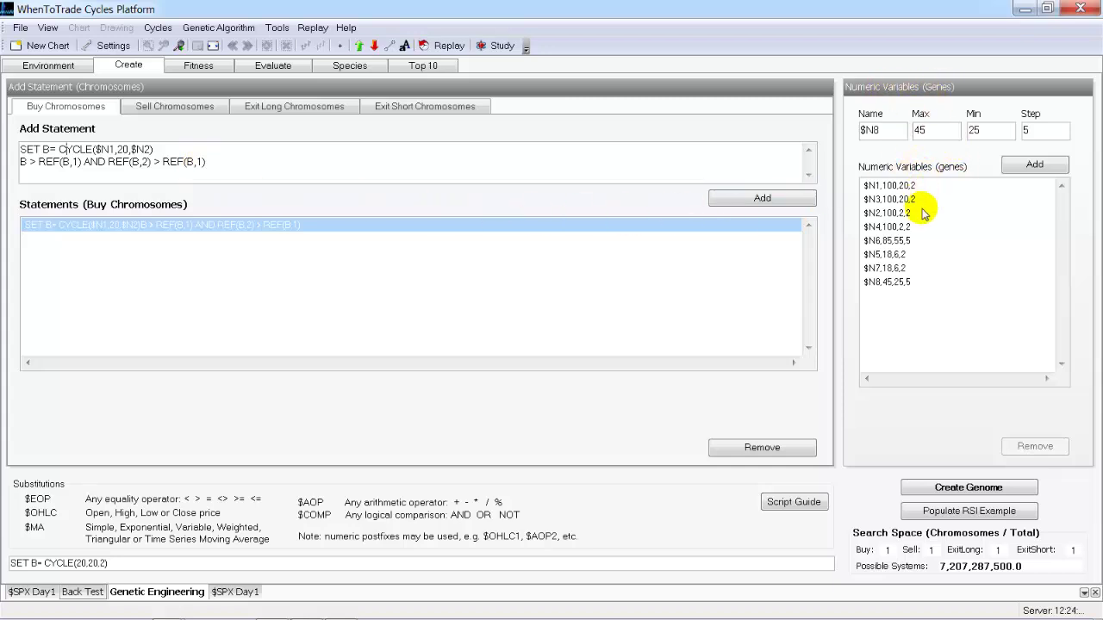
{"action": "left_click", "coordinate": [203, 115]}
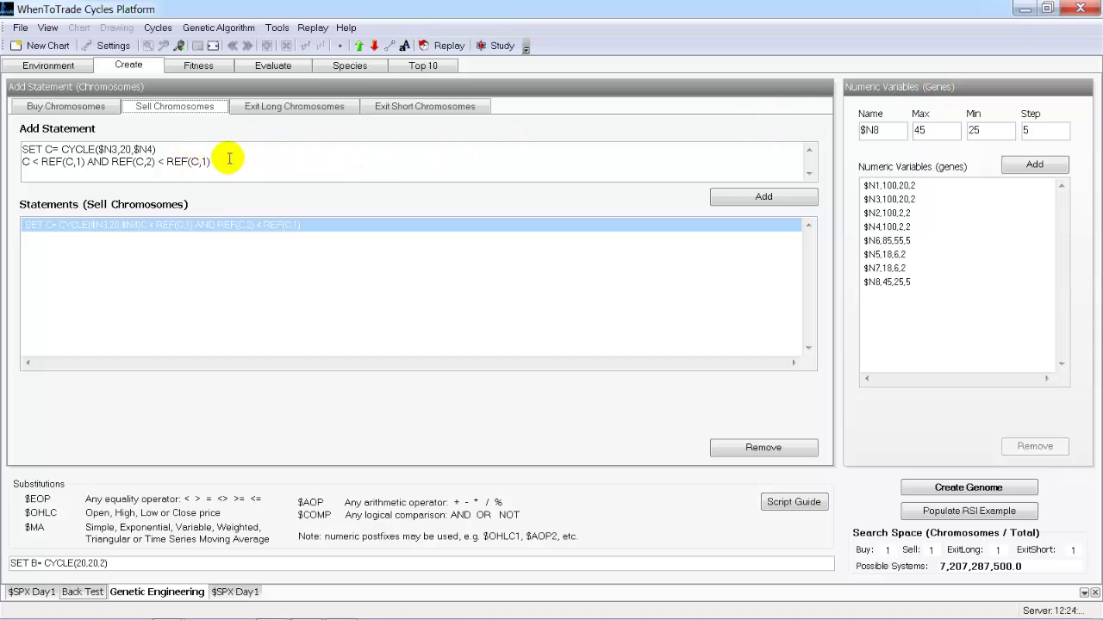
- Inspect the exit long $N6 and $N5 genes, the exit short rule, and the fitness code
{"action": "left_click", "coordinate": [291, 108]}
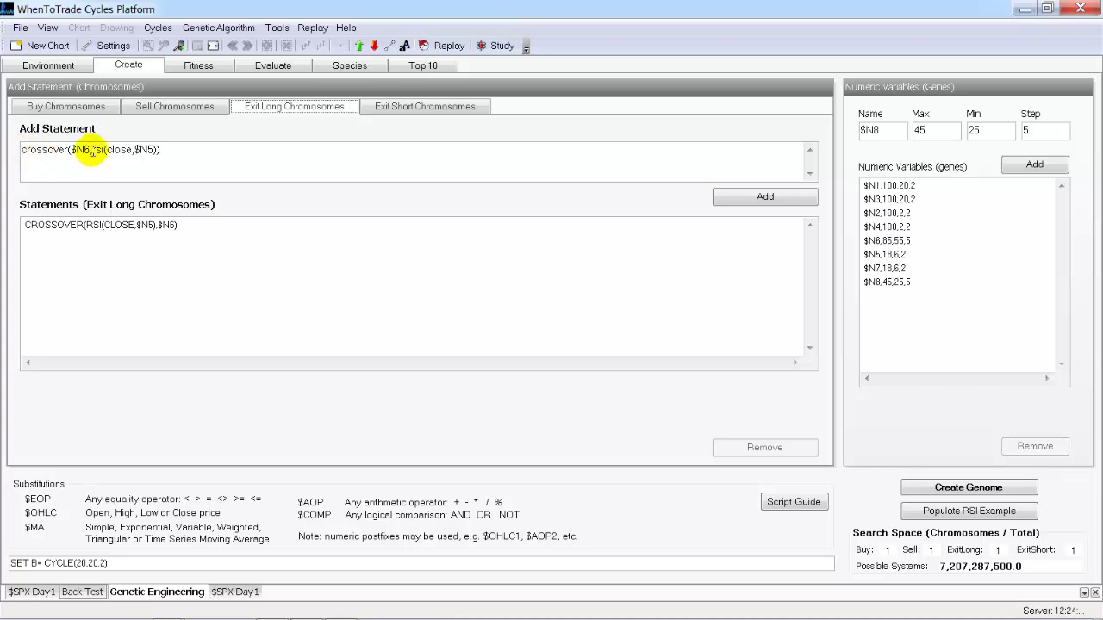
{"action": "left_click_drag", "start_coordinate": [91, 149], "coordinate": [70, 150]}
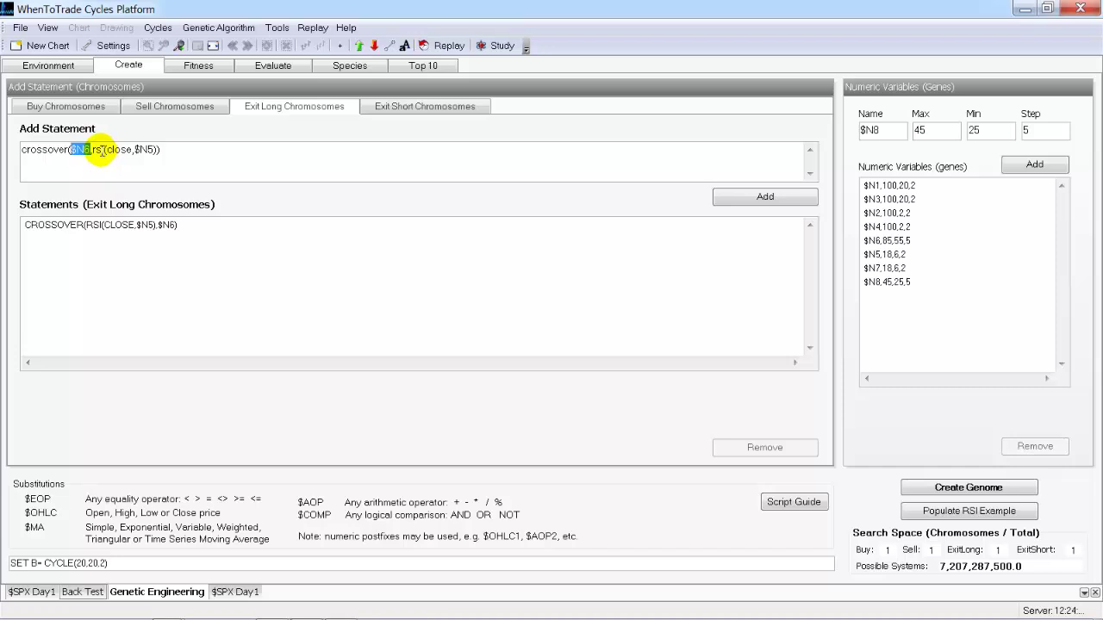
{"action": "left_click_drag", "start_coordinate": [135, 149], "coordinate": [151, 149]}
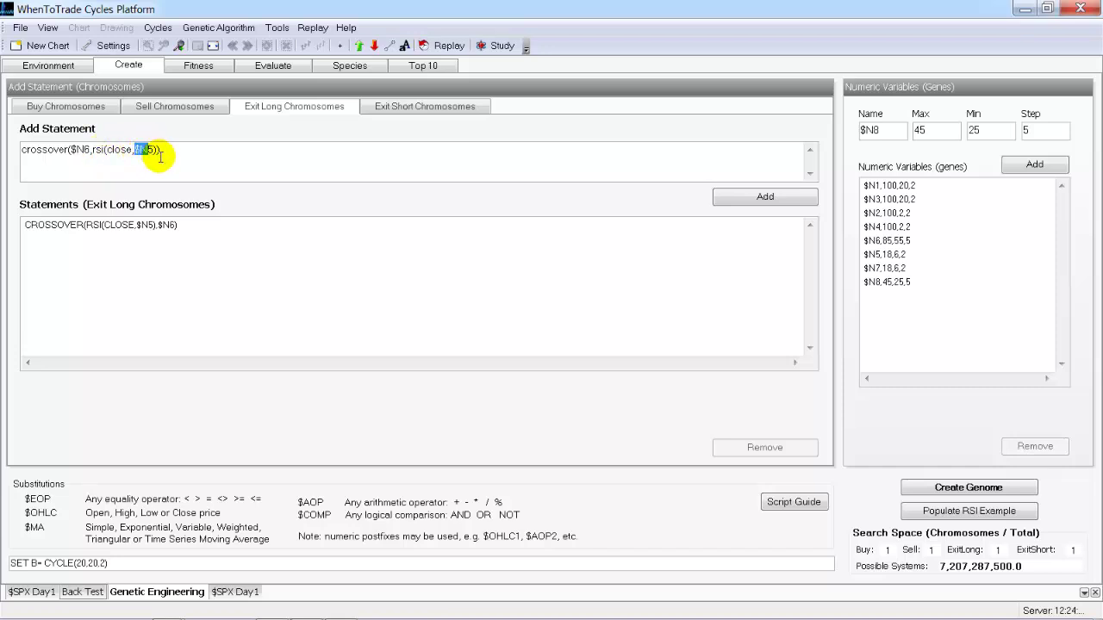
{"action": "left_click", "coordinate": [153, 150]}
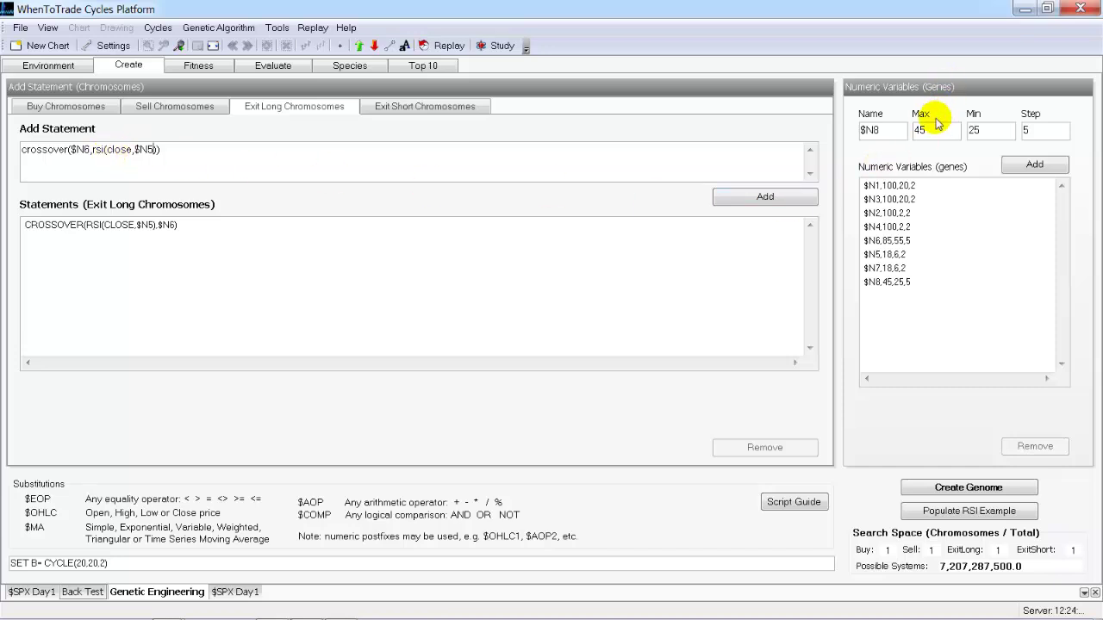
{"action": "left_click", "coordinate": [412, 110]}
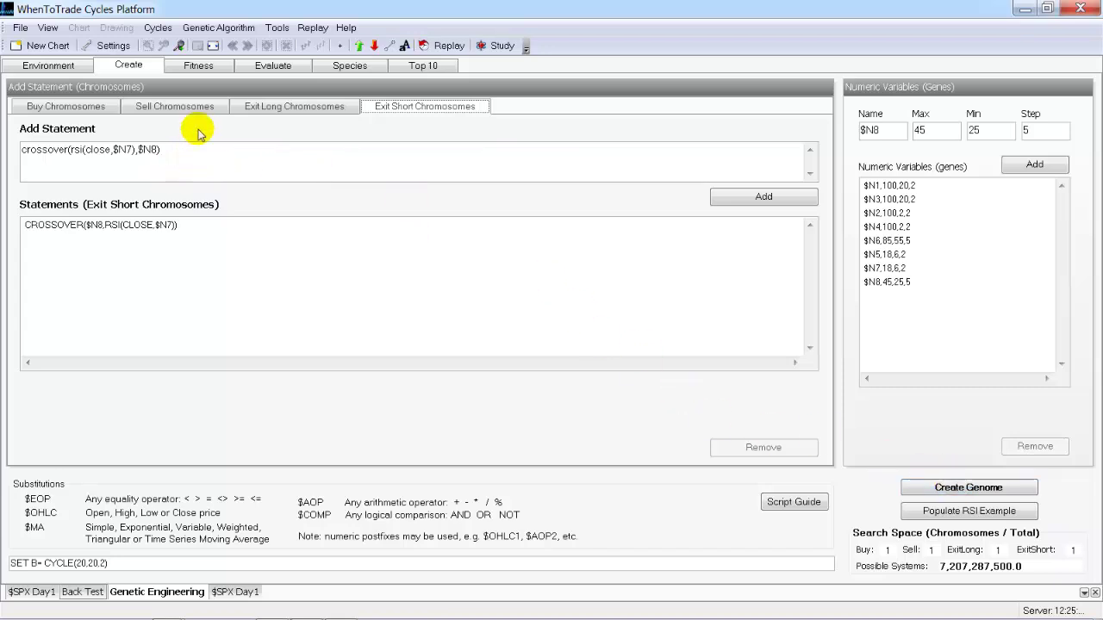
{"action": "left_click", "coordinate": [181, 74]}
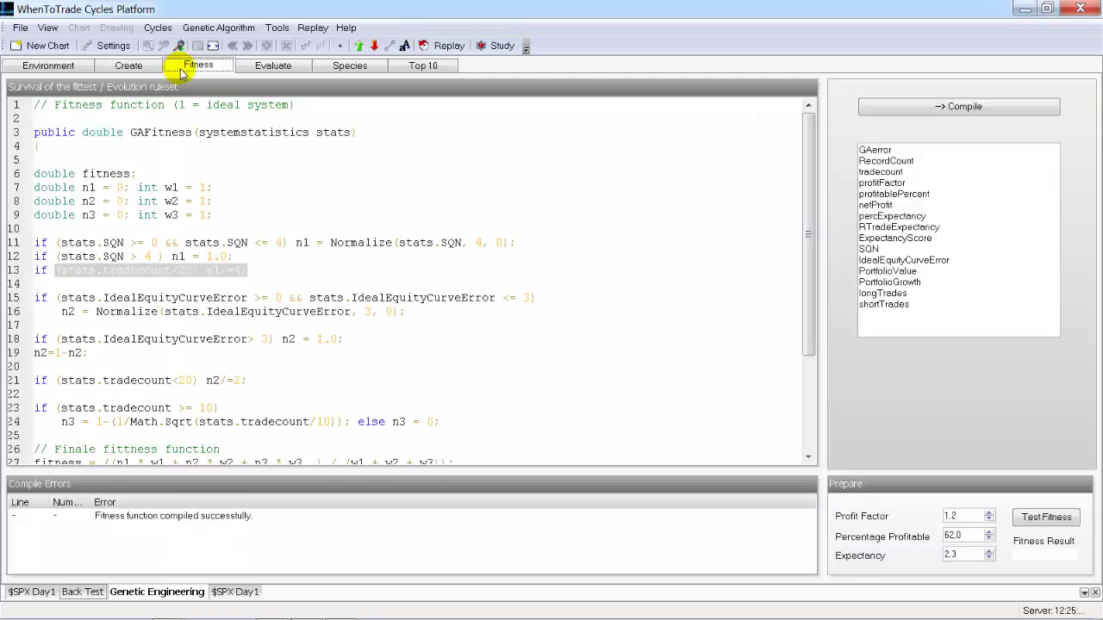
{"action": "left_click", "coordinate": [268, 270]}
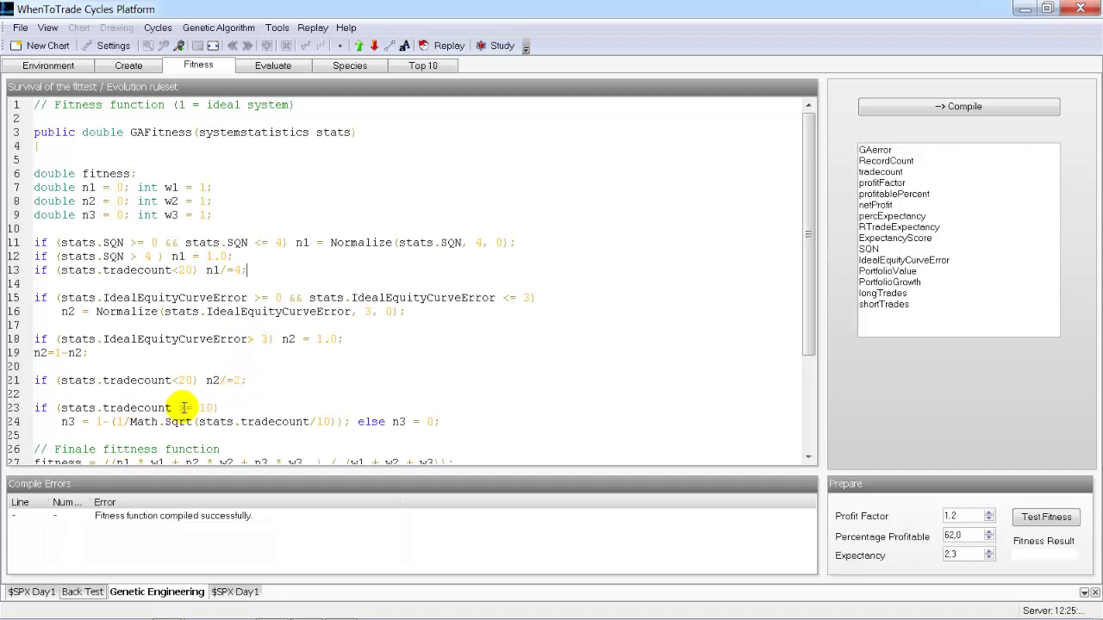
{"action": "scroll", "coordinate": [159, 418], "scroll_direction": "down", "scroll_amount": 1}
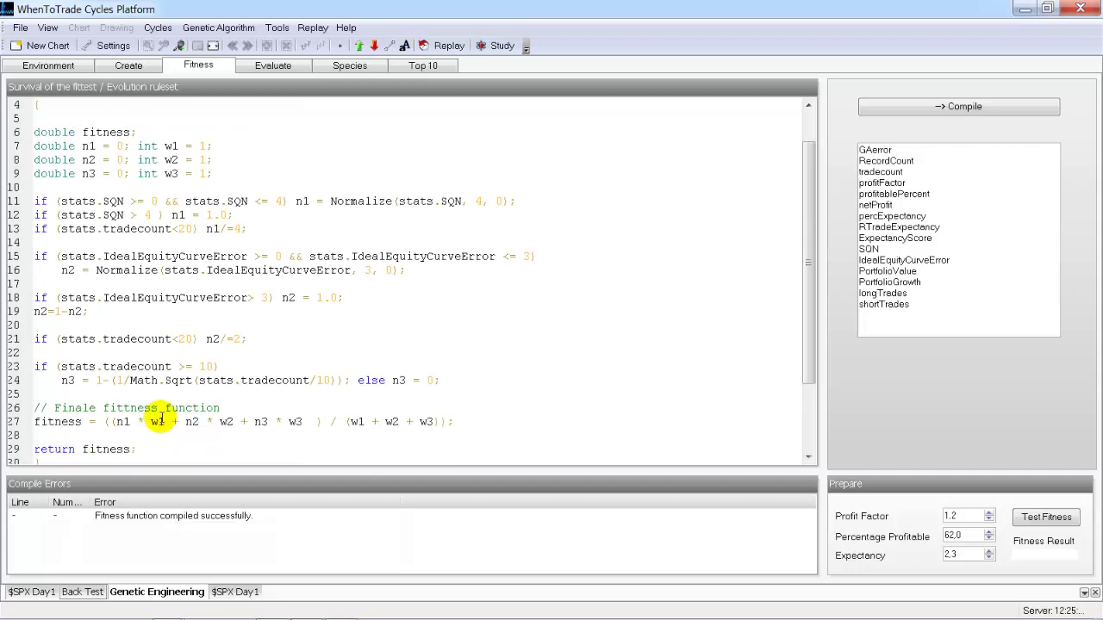
{"action": "left_click_drag", "start_coordinate": [35, 421], "coordinate": [229, 419]}
{"action": "left_click", "coordinate": [202, 435]}
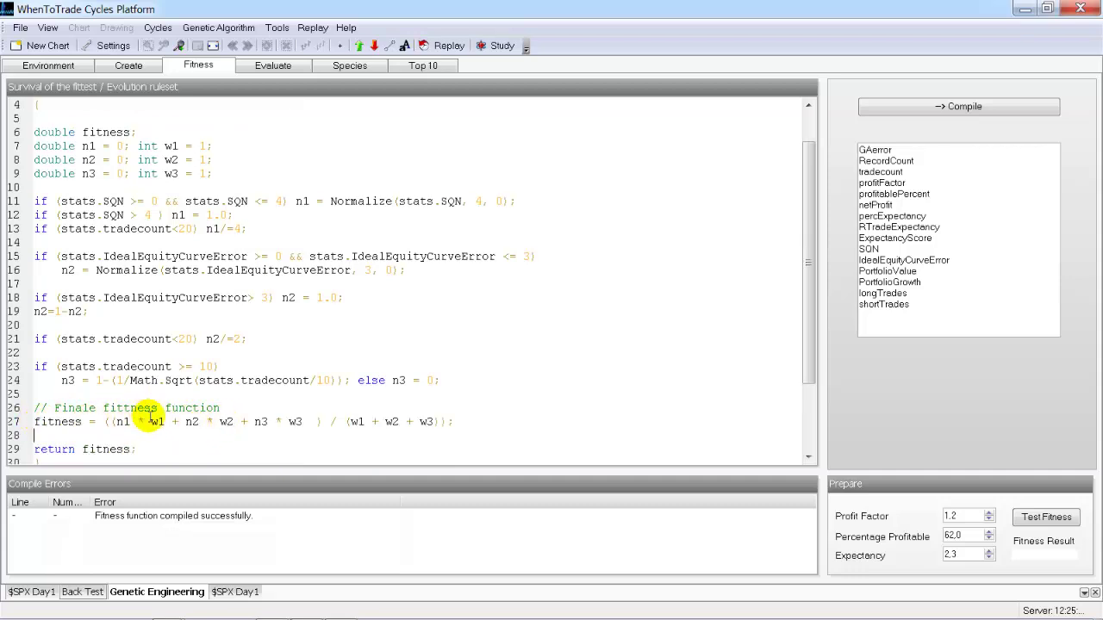
{"action": "scroll", "coordinate": [267, 418], "scroll_direction": "down", "scroll_amount": 2}
{"action": "scroll", "coordinate": [267, 418], "scroll_direction": "up", "scroll_amount": 3}
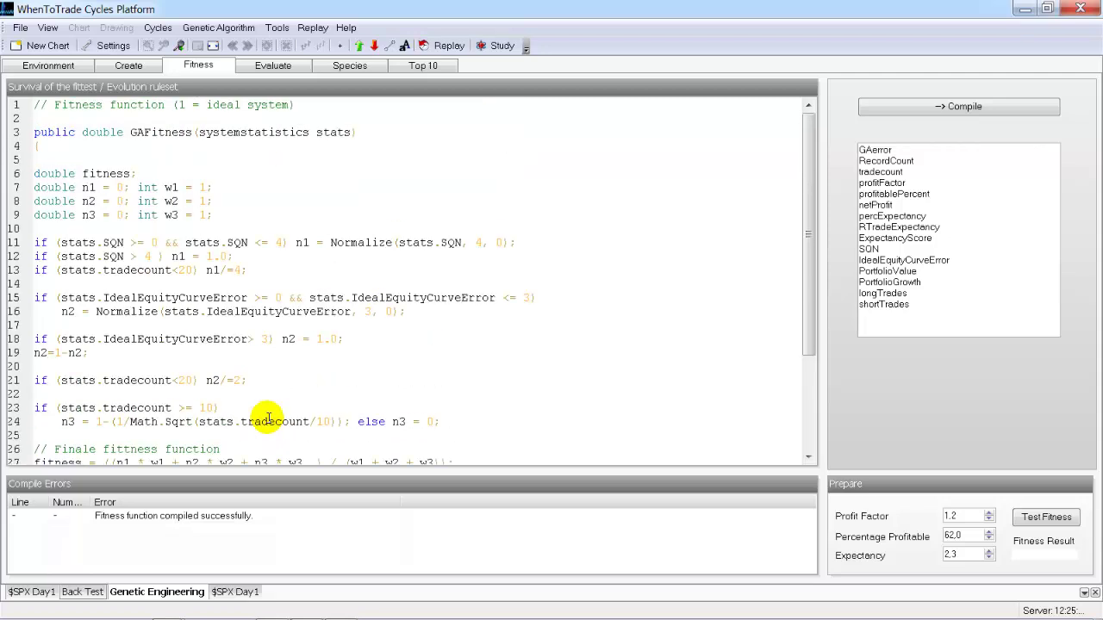
- View the Fittest Found Parents, then the Top 10 genomes led by 878.59 net profit
{"action": "left_click", "coordinate": [357, 74]}
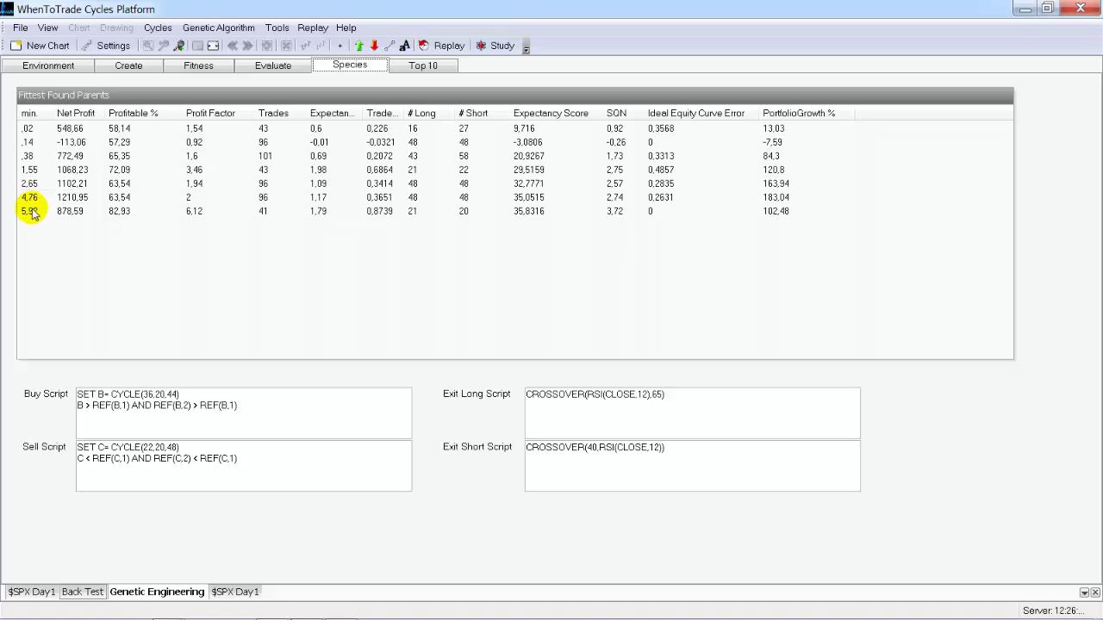
{"action": "left_click", "coordinate": [400, 68]}
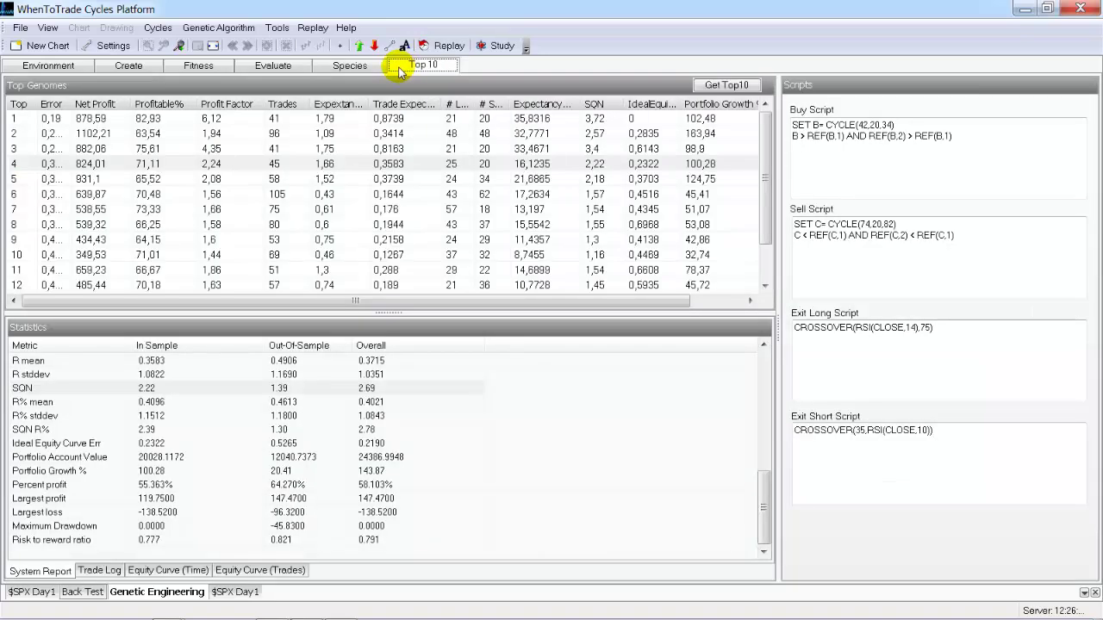
- Show genome 1's trade-by-trade equity curve and enlarge the chart using the panel splitters
{"action": "left_click", "coordinate": [298, 118]}
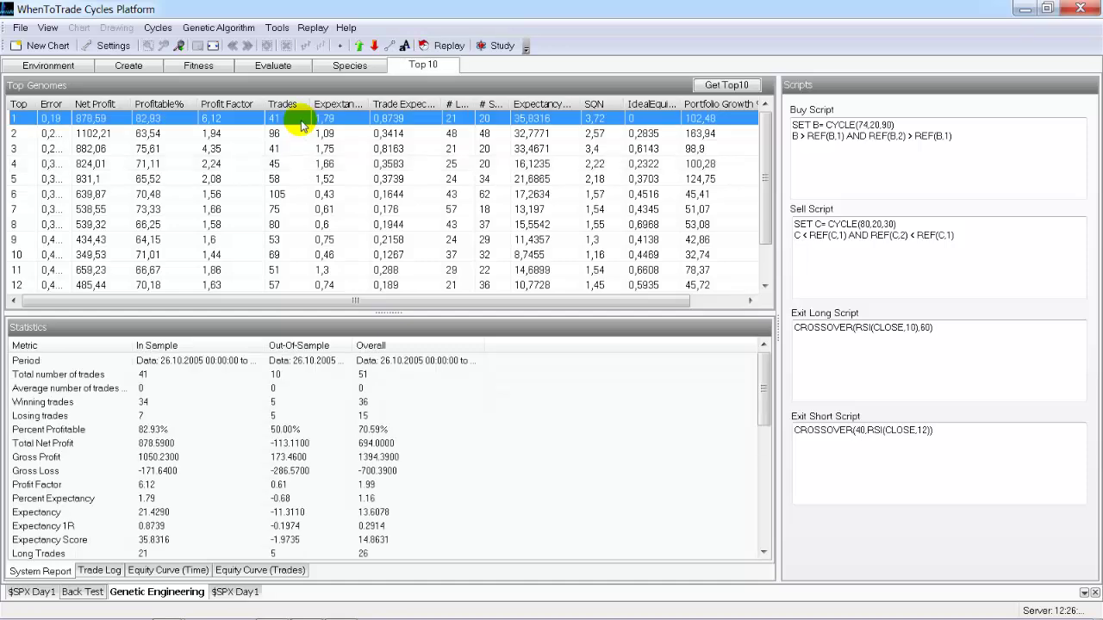
{"action": "left_click", "coordinate": [170, 573]}
{"action": "left_click", "coordinate": [250, 573]}
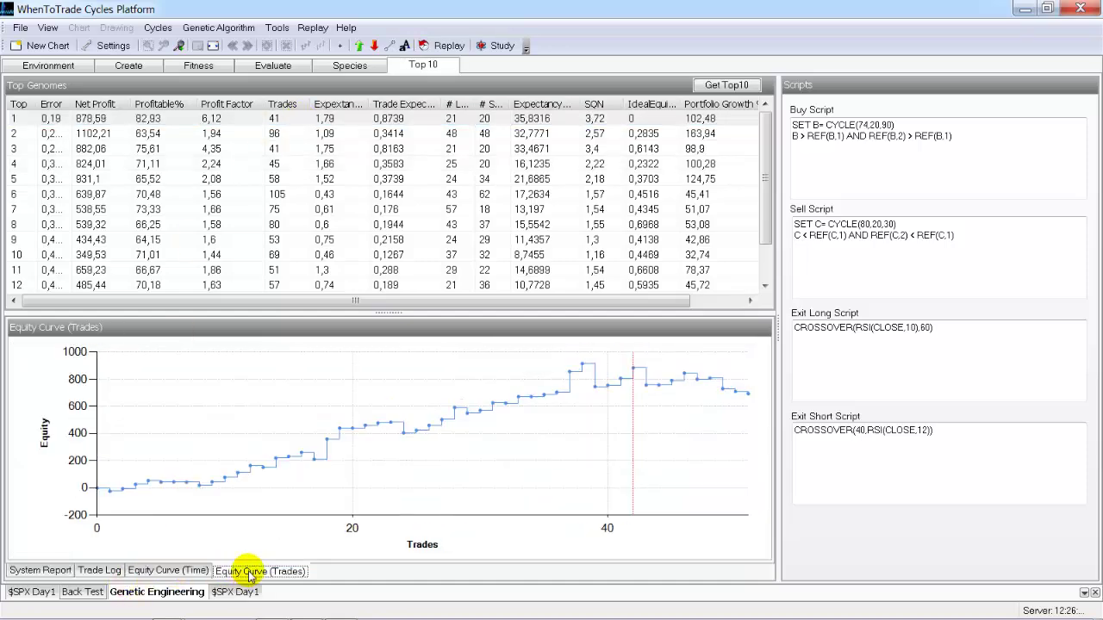
{"action": "left_click_drag", "start_coordinate": [779, 332], "coordinate": [950, 334]}
{"action": "left_click_drag", "start_coordinate": [463, 311], "coordinate": [457, 236]}
{"action": "left_click", "coordinate": [410, 122]}
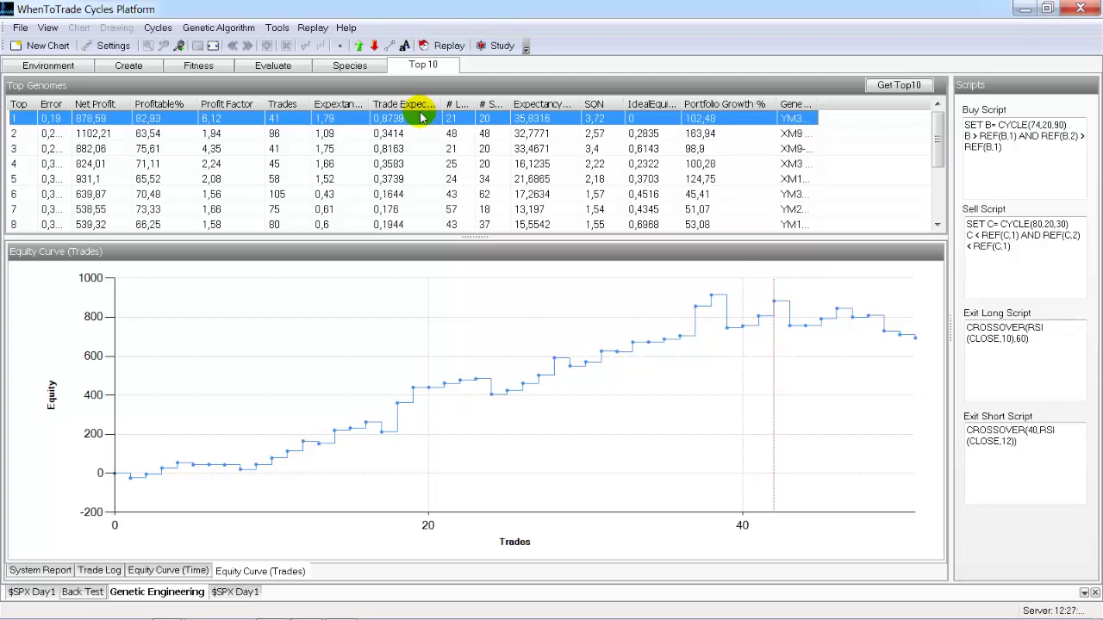
- Step through the top genomes' scripts and equity curves, ending on genome 4
{"action": "key", "text": "Down"}
{"action": "key", "text": "Down"}
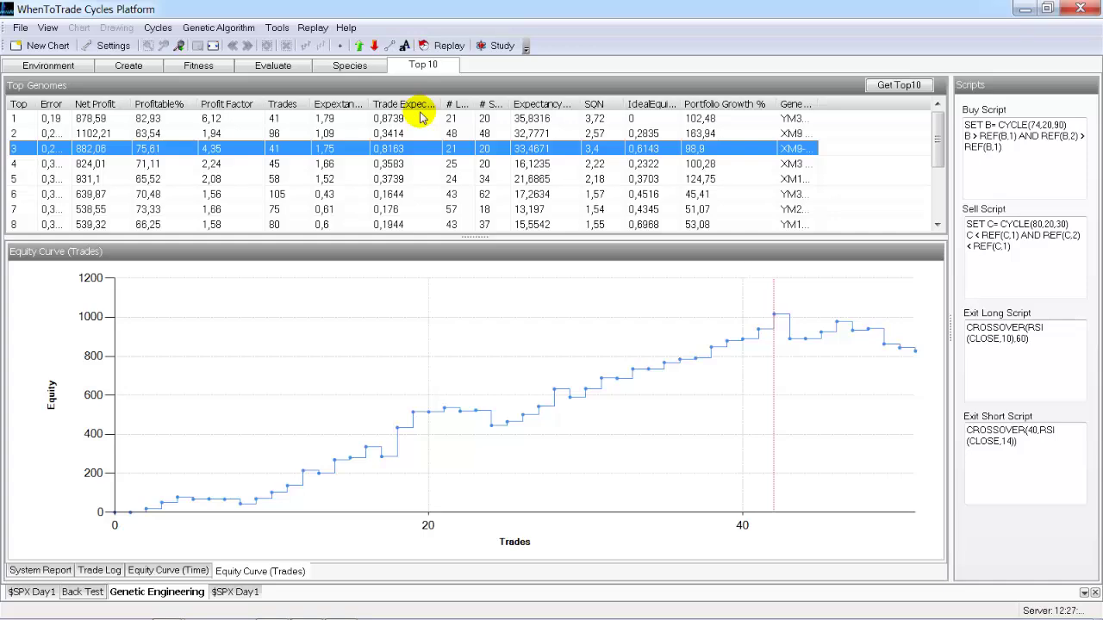
{"action": "key", "text": "Down"}
{"action": "key", "text": "Down"}
{"action": "key", "text": "Up"}
{"action": "key", "text": "Up"}
{"action": "key", "text": "Up"}
{"action": "key", "text": "Up"}
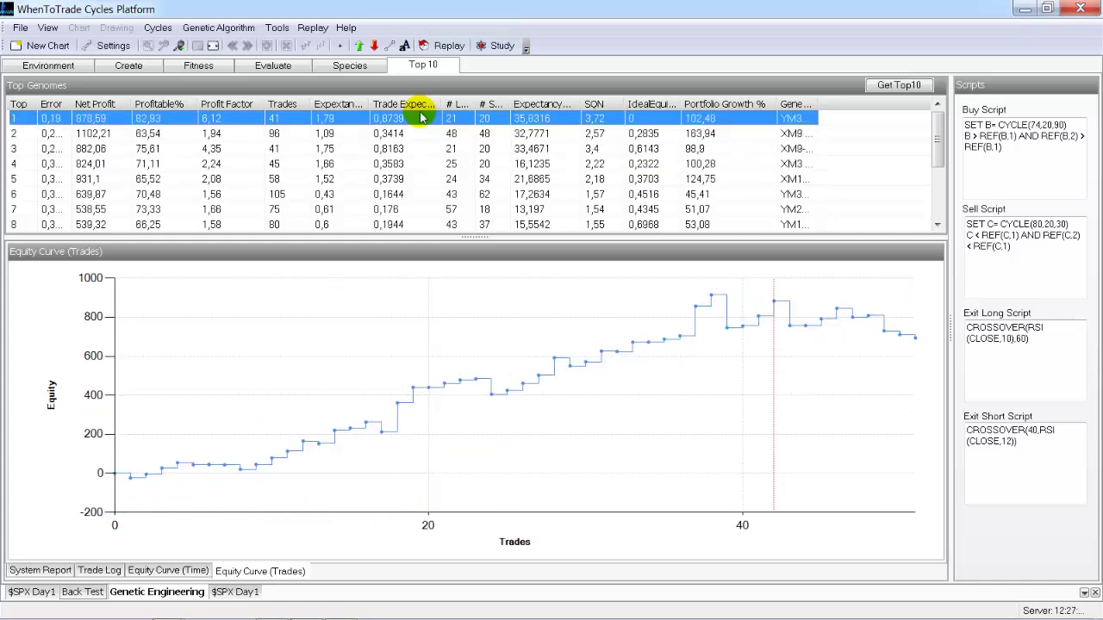
{"action": "key", "text": "Down"}
{"action": "key", "text": "Down"}
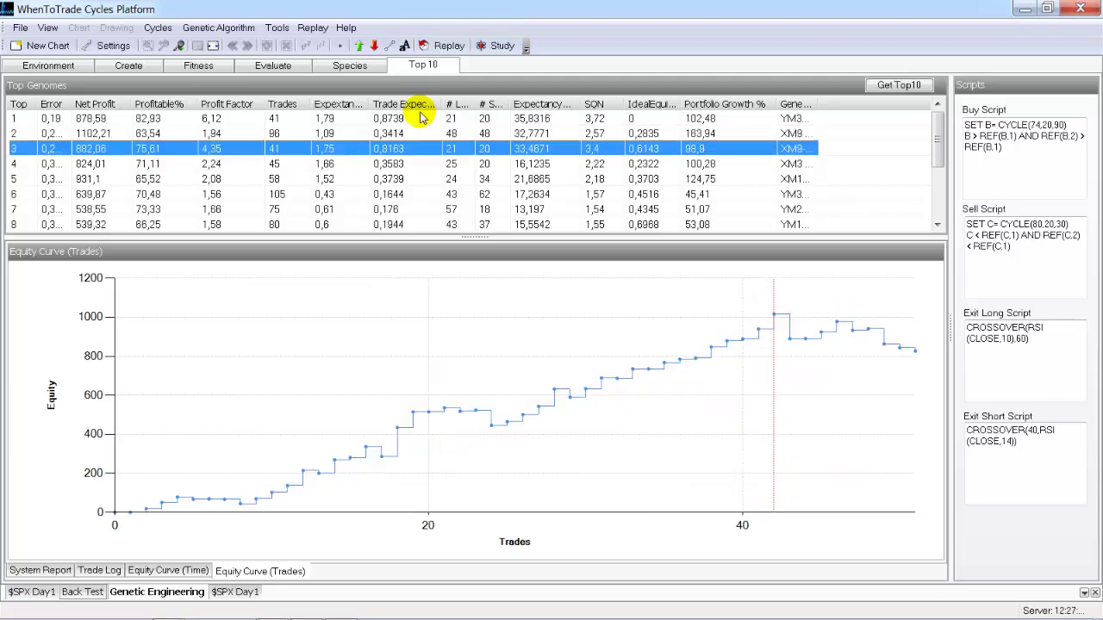
{"action": "key", "text": "Down"}
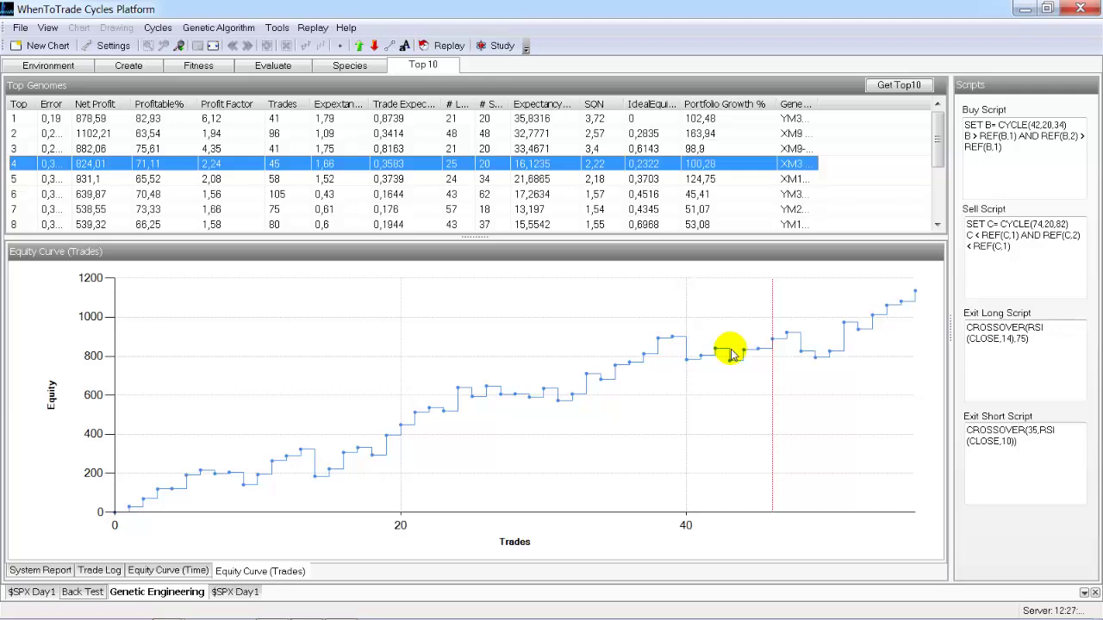
- Widen the Scripts panel and plot genome 4's equity over time against price
{"action": "left_click_drag", "start_coordinate": [952, 327], "coordinate": [857, 314]}
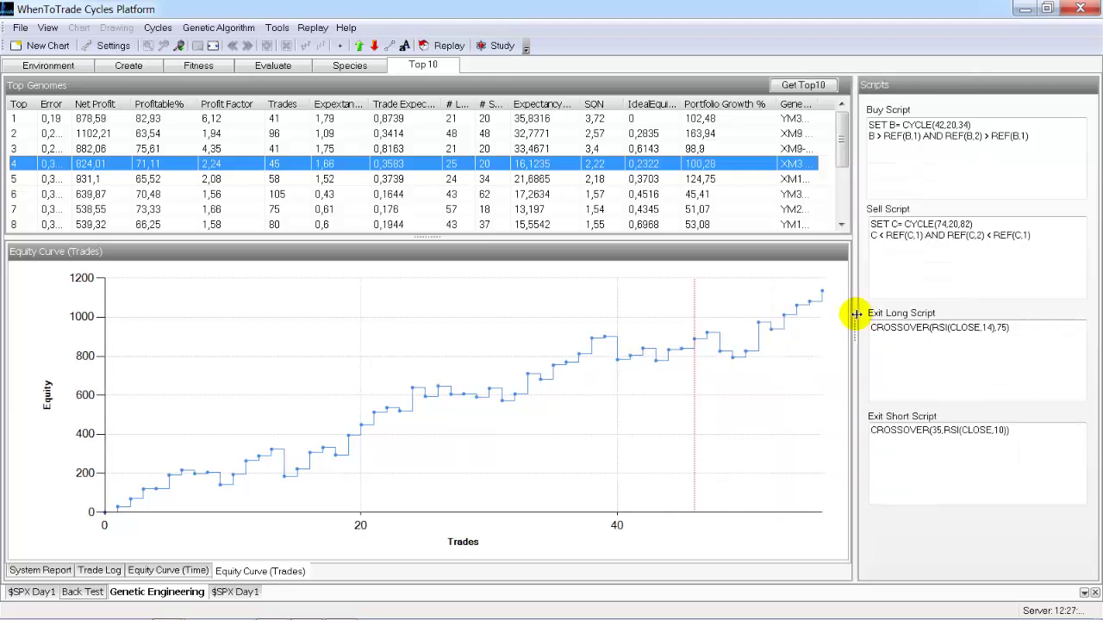
{"action": "left_click", "coordinate": [948, 155]}
{"action": "left_click_drag", "start_coordinate": [1043, 134], "coordinate": [868, 125]}
{"action": "left_click", "coordinate": [933, 160]}
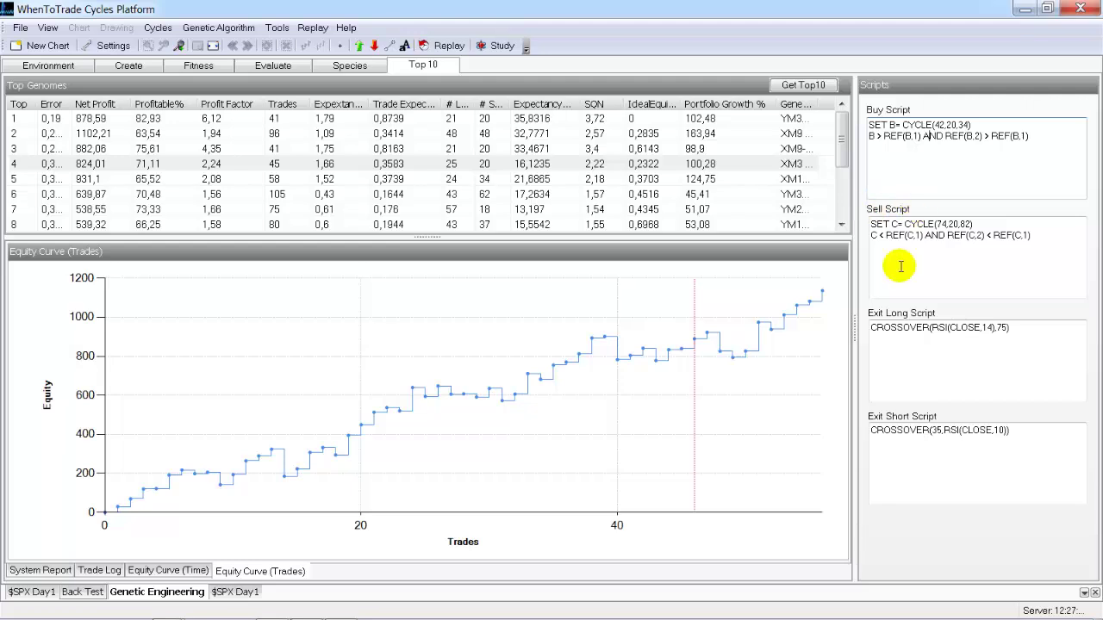
{"action": "left_click", "coordinate": [184, 572]}
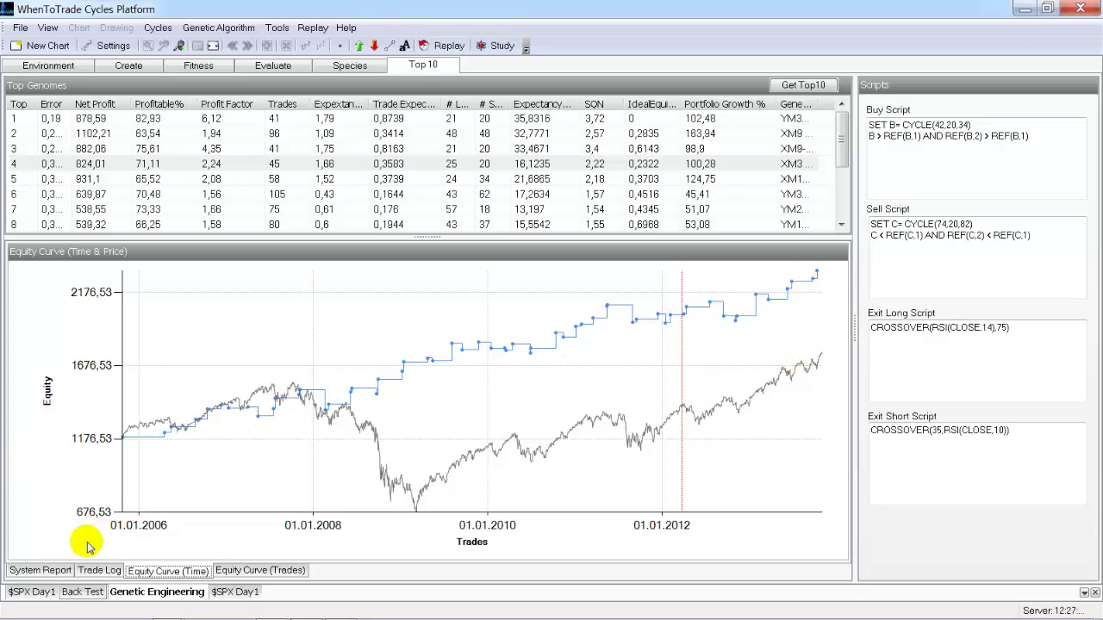
- Open genome 4's System Report and compare in/out-of-sample Percent Profitable and Profit Factor
{"action": "left_click", "coordinate": [93, 568]}
{"action": "left_click", "coordinate": [52, 572]}
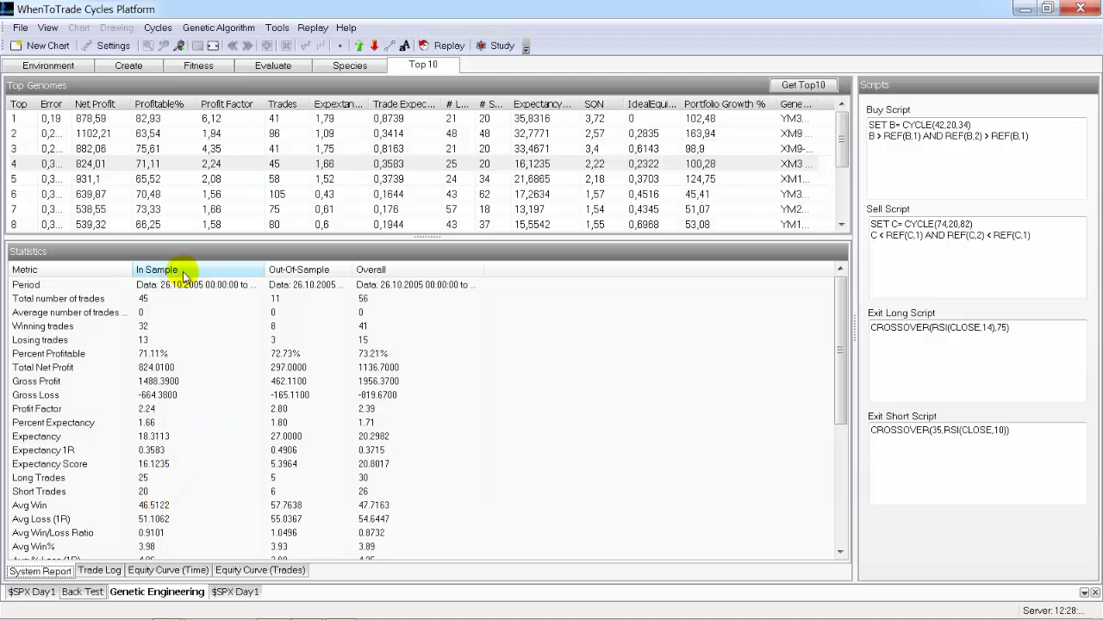
{"action": "left_click", "coordinate": [89, 354]}
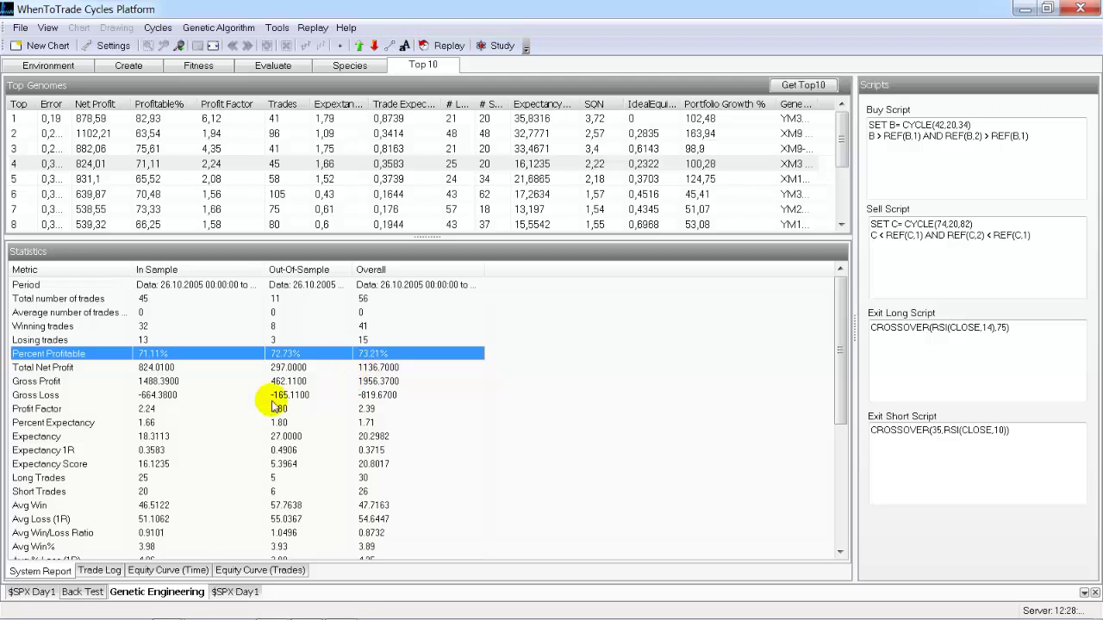
{"action": "left_click", "coordinate": [385, 410]}
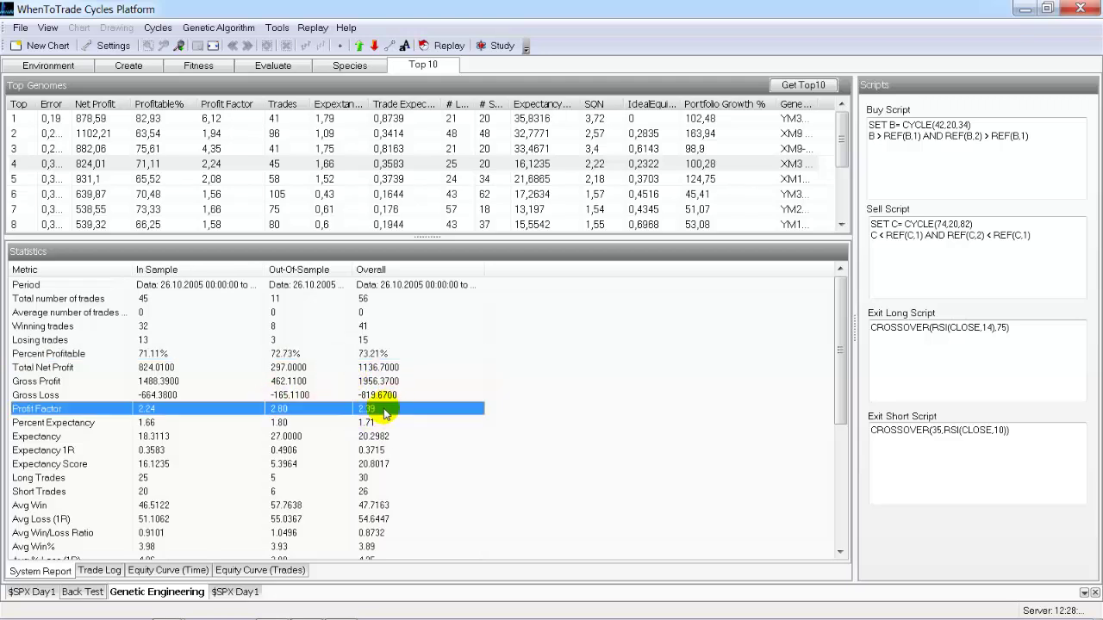
{"action": "scroll", "coordinate": [386, 413], "scroll_direction": "down", "scroll_amount": 4}
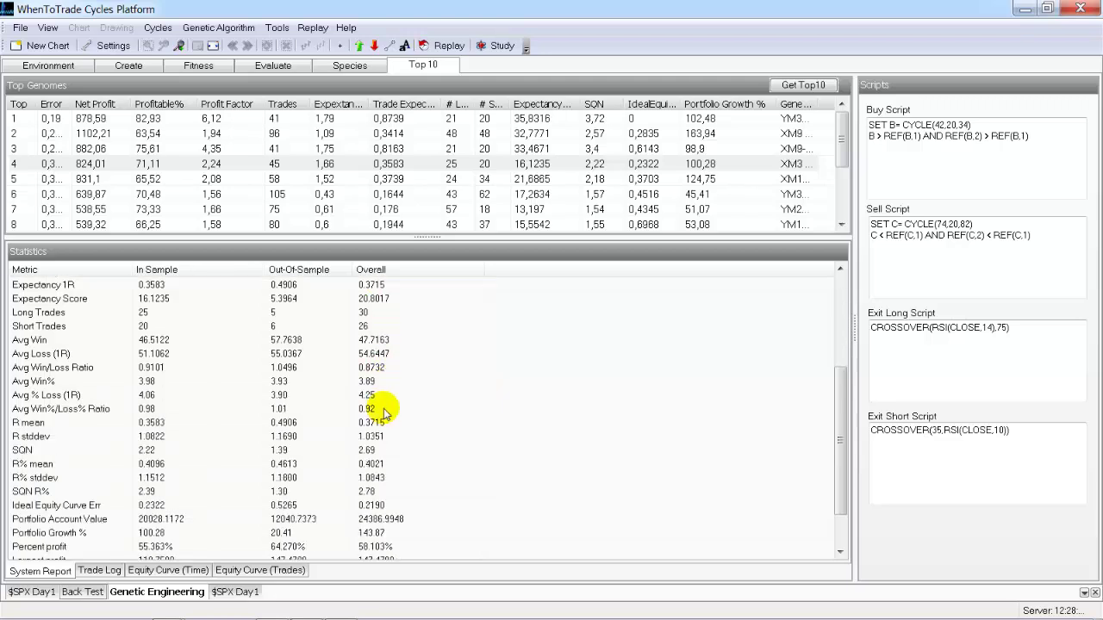
- Compare the SQN statistic, then bring up the $SPX Day1 chart with genome 4's signals
{"action": "left_click", "coordinate": [378, 450]}
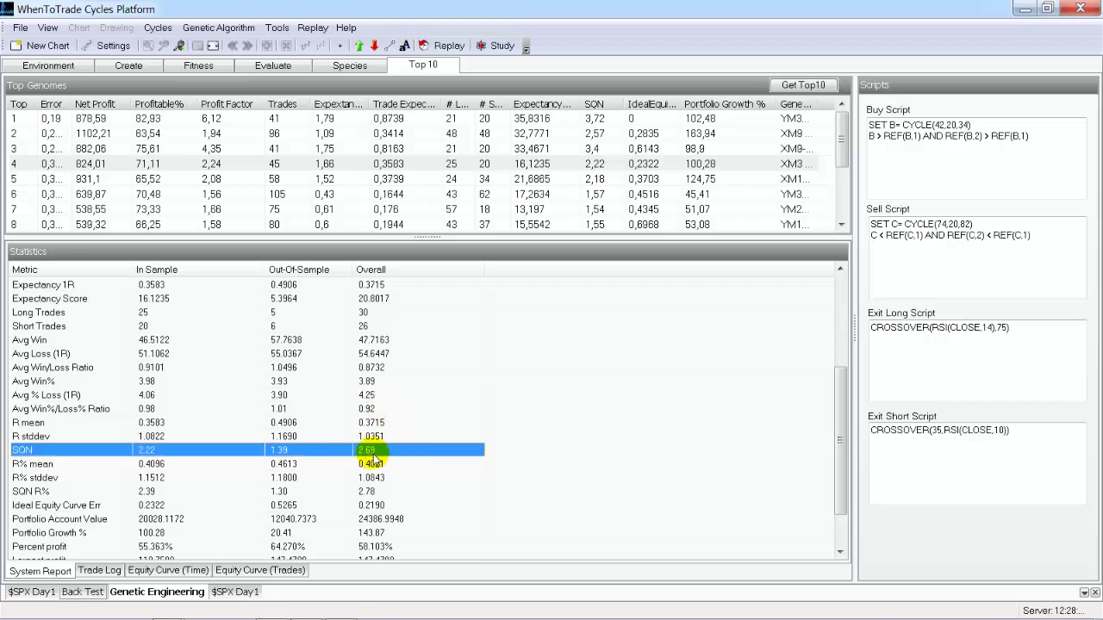
{"action": "scroll", "coordinate": [370, 460], "scroll_direction": "up", "scroll_amount": 4}
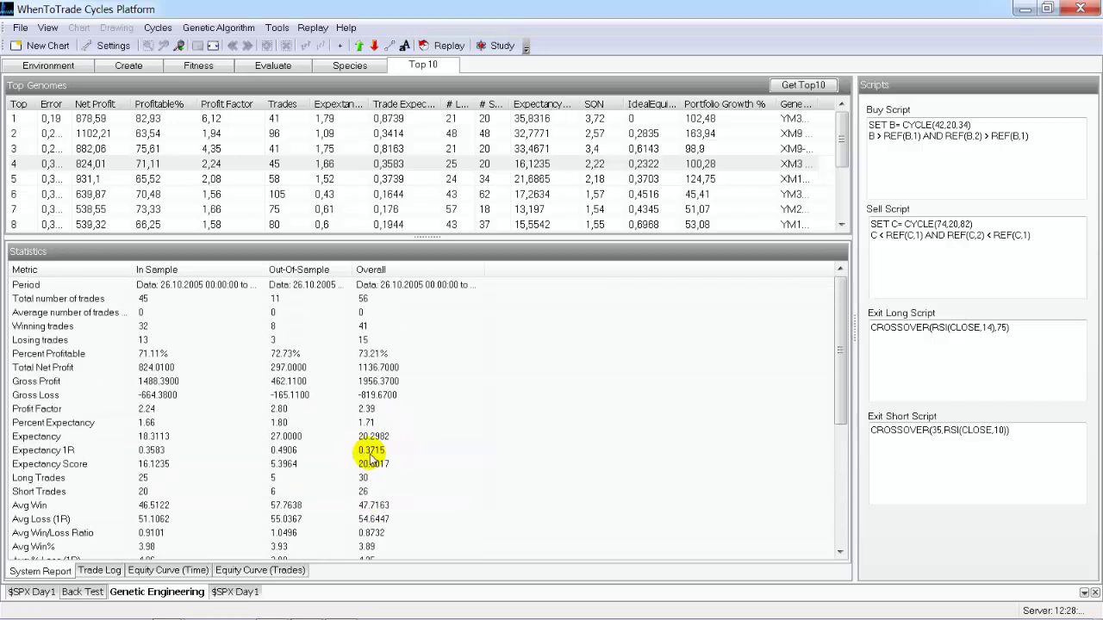
{"action": "left_click", "coordinate": [97, 353]}
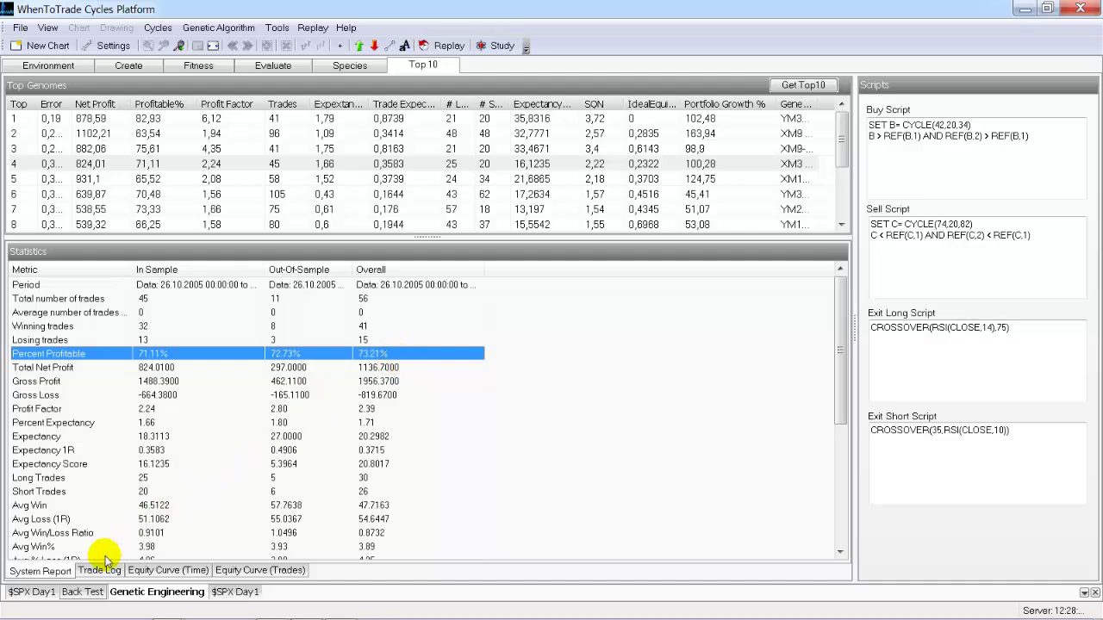
{"action": "left_click", "coordinate": [226, 592]}
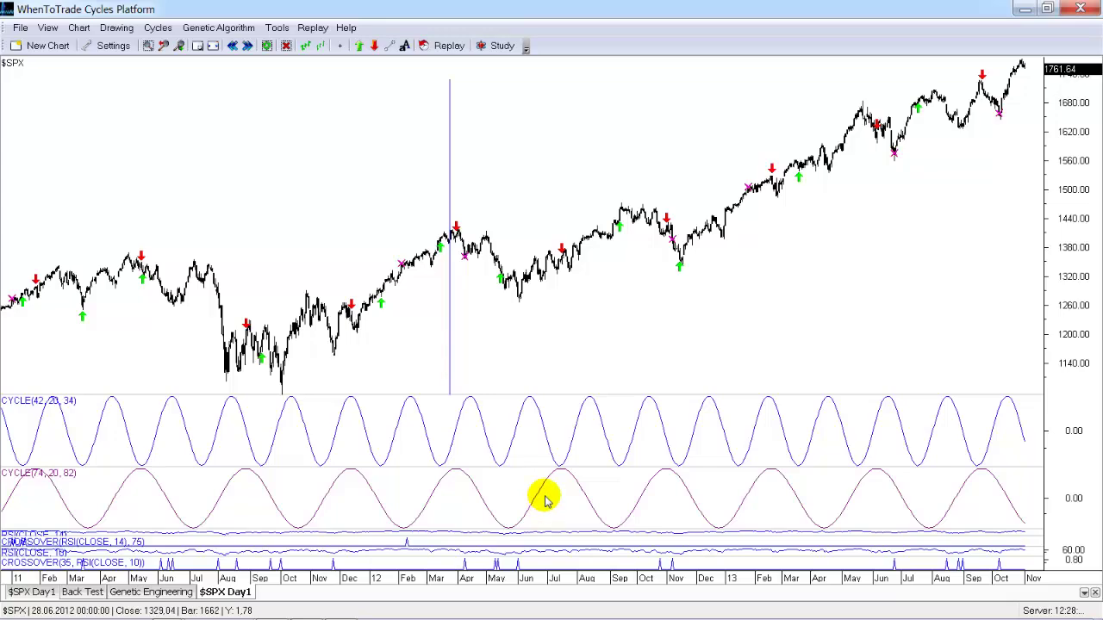
- Scroll the $SPX Day1 chart, then return to Genetic Engineering's Fittest Found Parents list
{"action": "scroll", "coordinate": [534, 345], "scroll_direction": "up", "scroll_amount": 3}
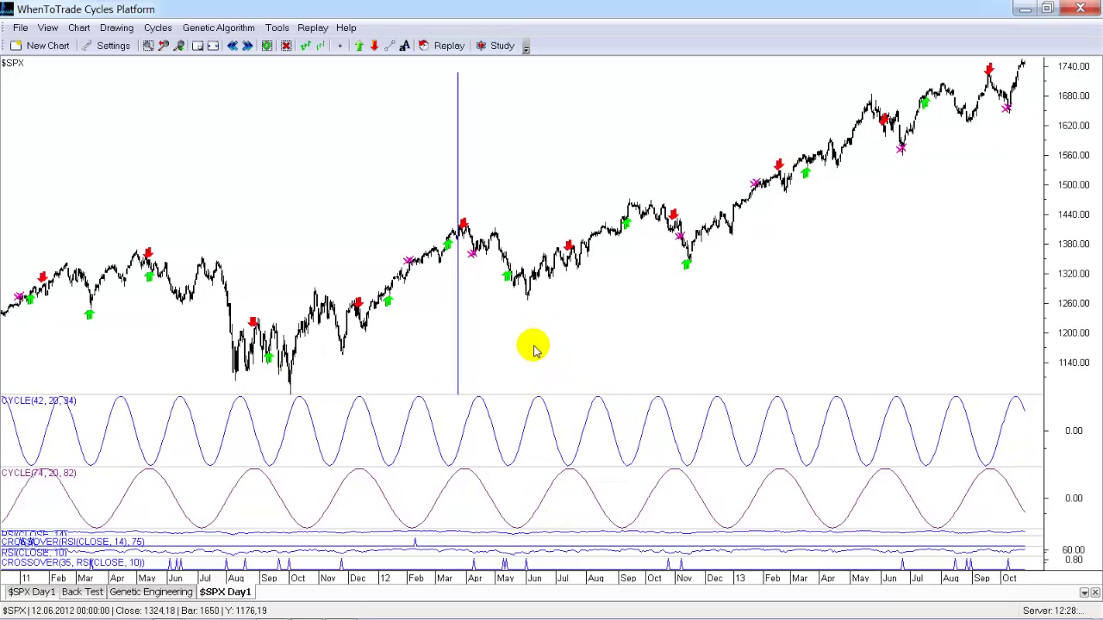
{"action": "scroll", "coordinate": [529, 353], "scroll_direction": "up", "scroll_amount": 2}
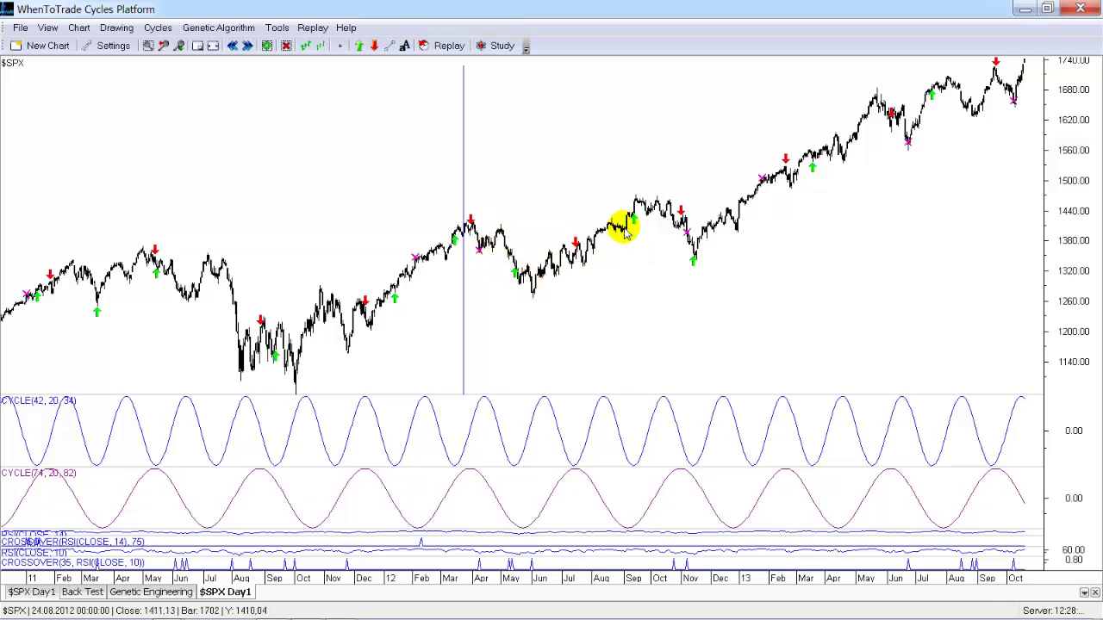
{"action": "mouse_move", "coordinate": [785, 159]}
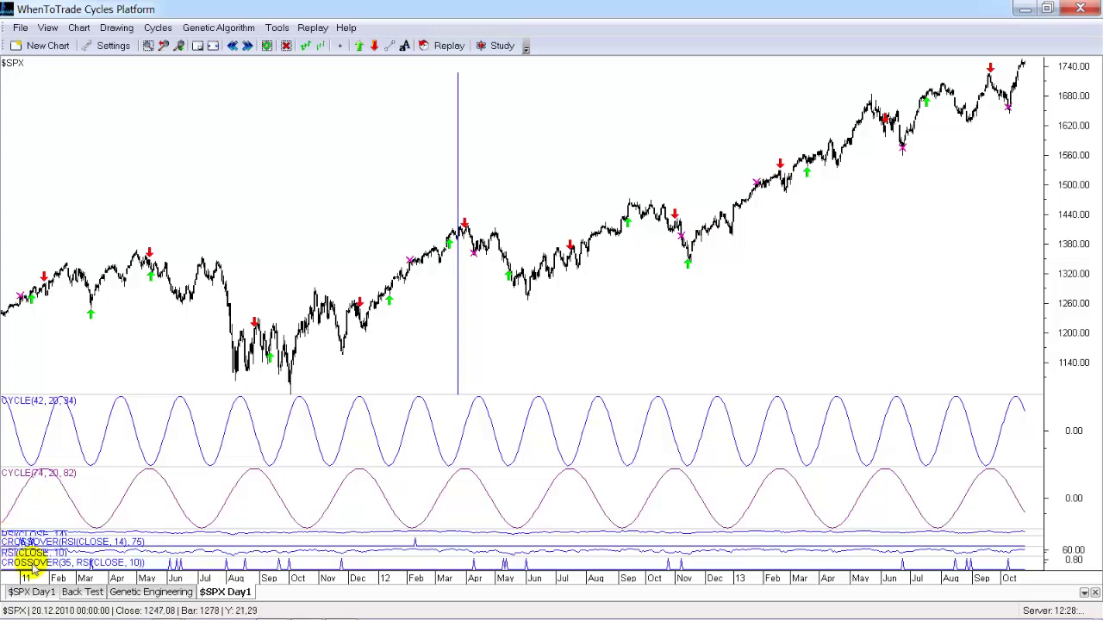
{"action": "left_click", "coordinate": [138, 593]}
{"action": "left_click", "coordinate": [86, 592]}
{"action": "left_click", "coordinate": [151, 593]}
{"action": "left_click", "coordinate": [216, 595]}
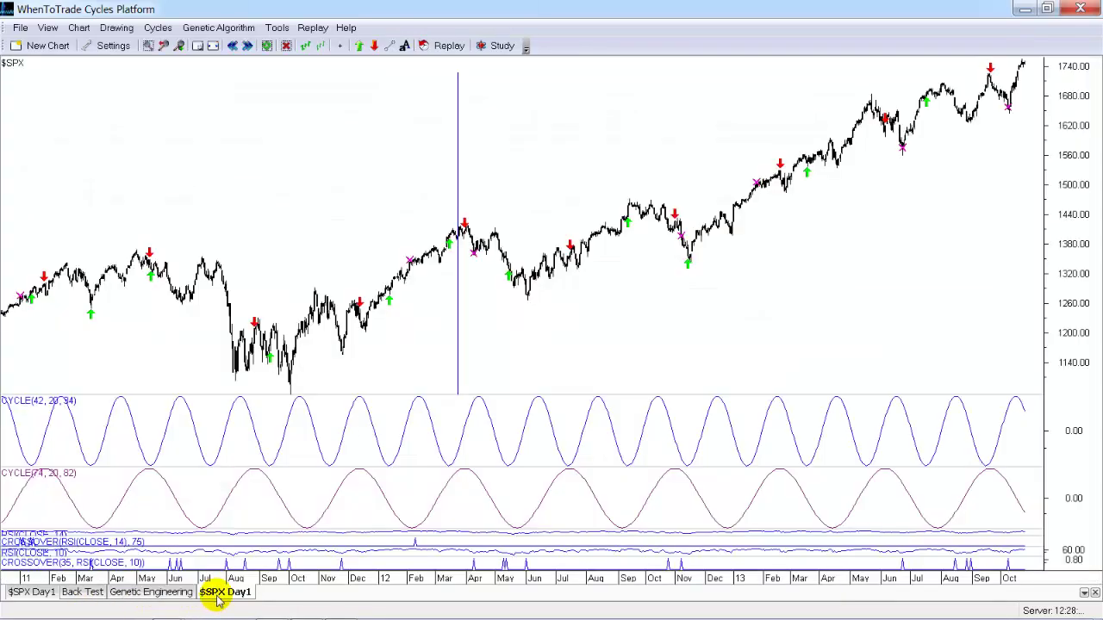
{"action": "left_click", "coordinate": [172, 593]}
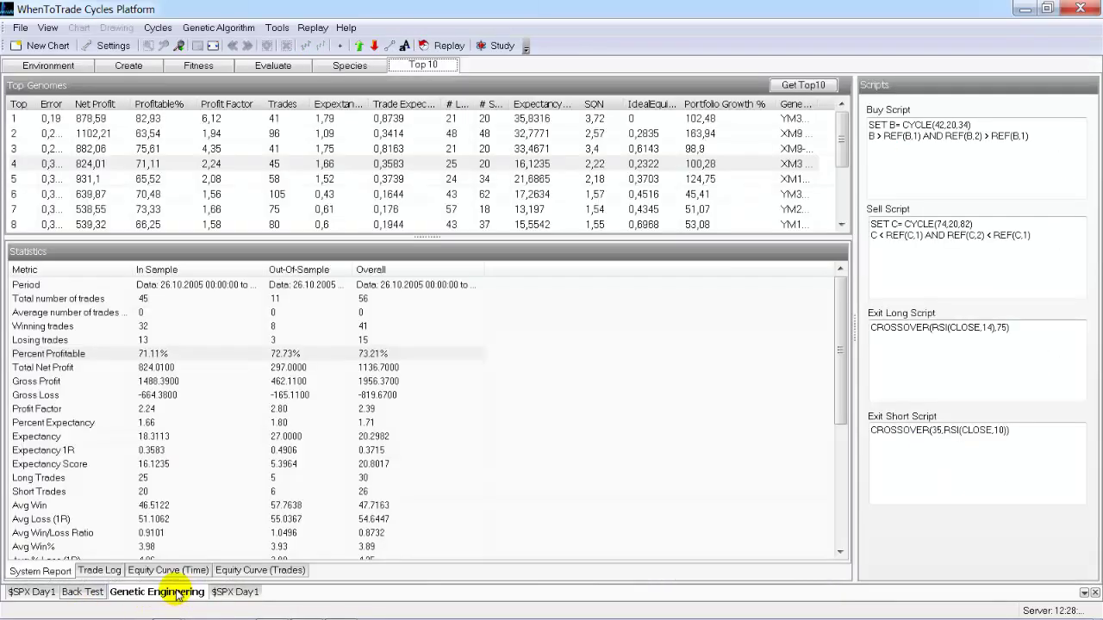
{"action": "left_click", "coordinate": [332, 67]}
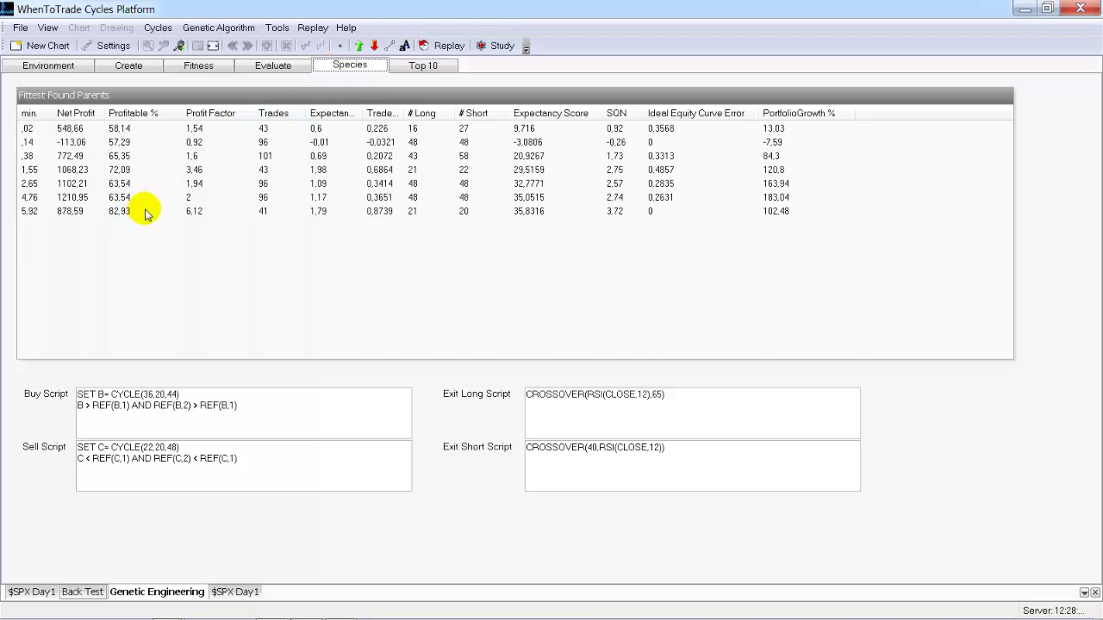